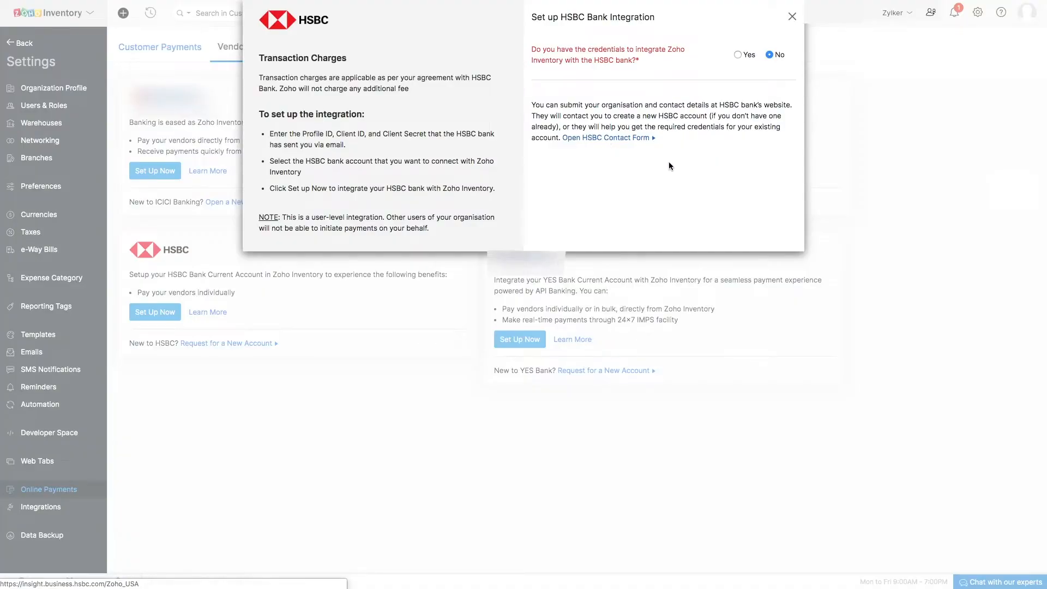
Confirm having HSBC credentials and paste the Profile ID, Client ID and Client Secret into the integration form.
click(739, 56)
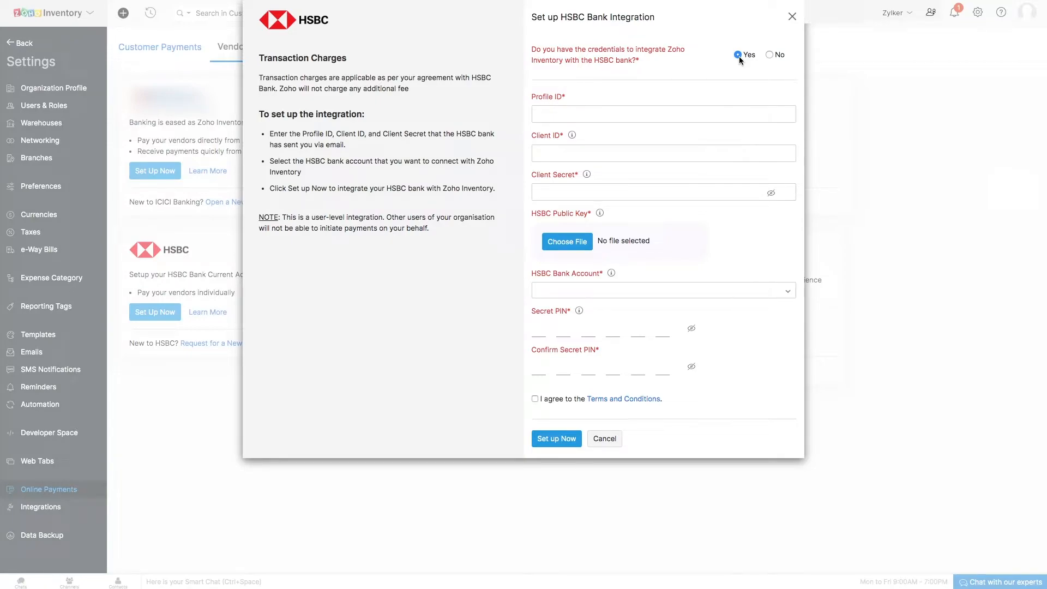
click(534, 117)
key(ctrl+v)
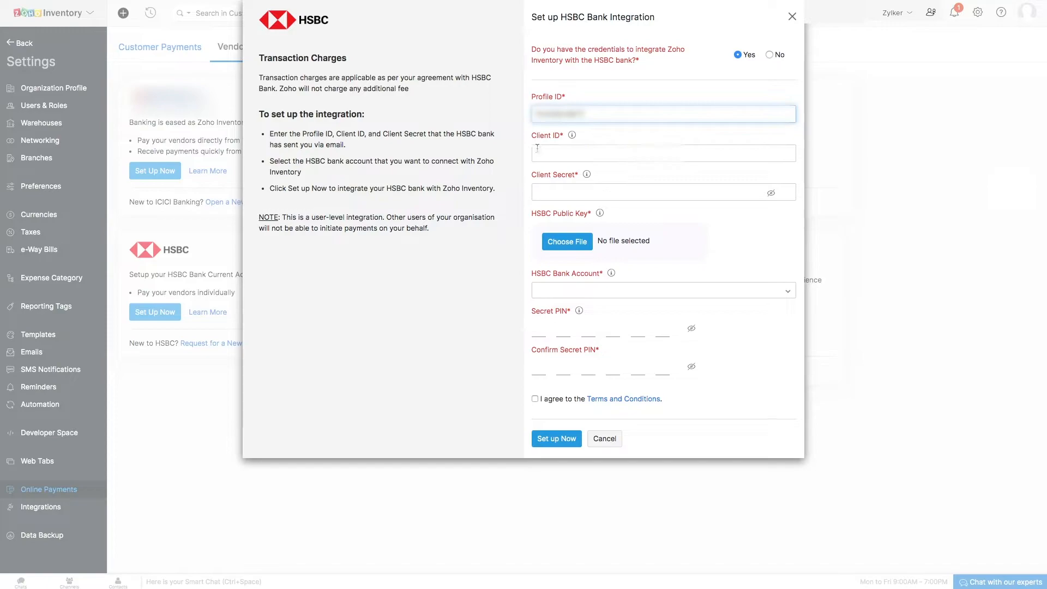
click(537, 158)
key(ctrl+v)
click(537, 193)
key(ctrl+v)
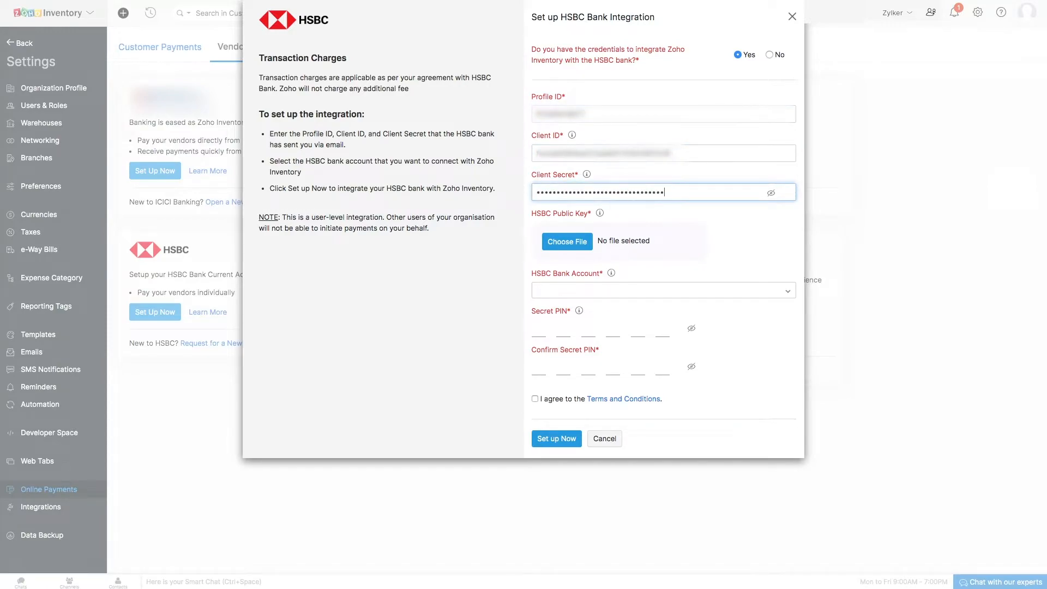
Attach the Bank public key PVT.txt file as the HSBC public key and select MJD as the HSBC bank account.
click(552, 246)
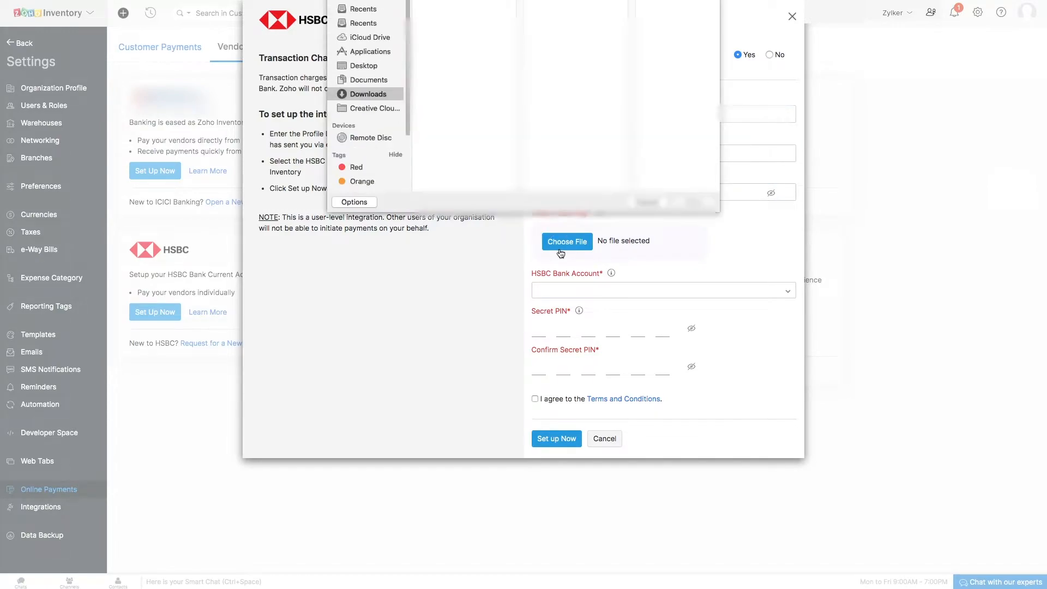
click(453, 24)
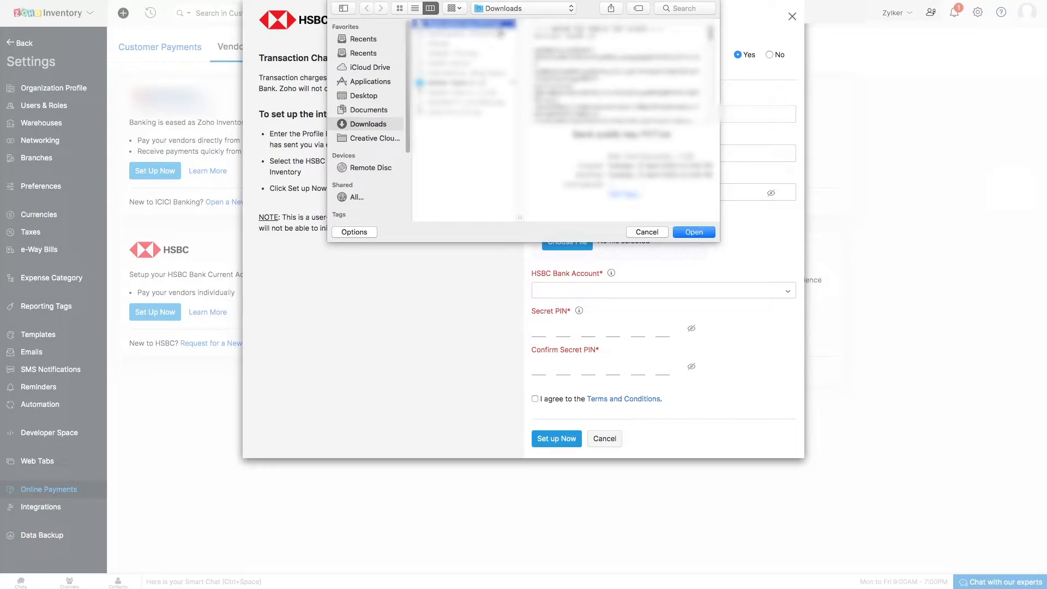
click(693, 232)
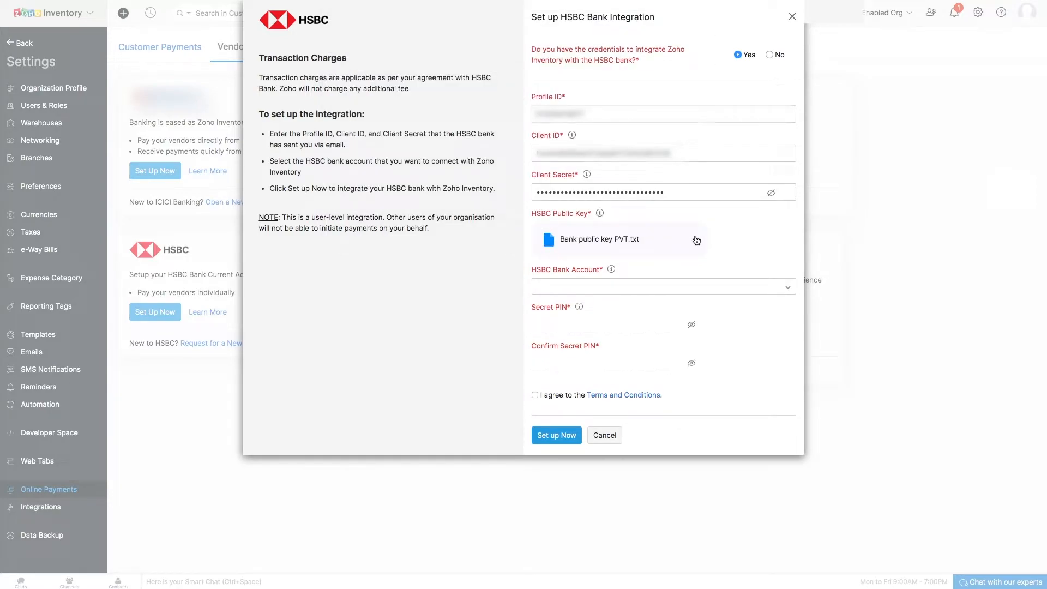
click(585, 289)
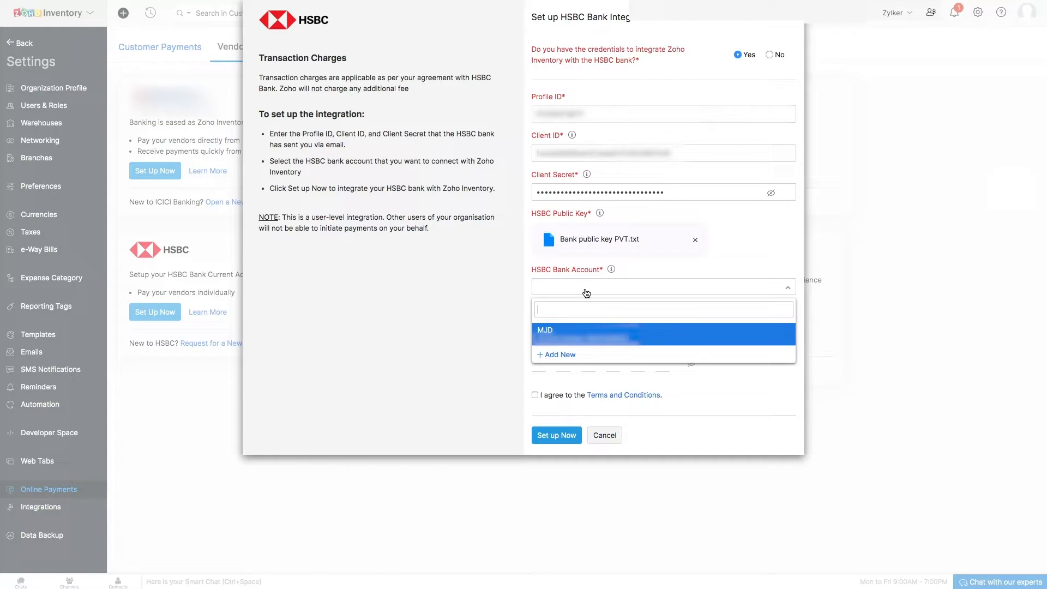
click(574, 333)
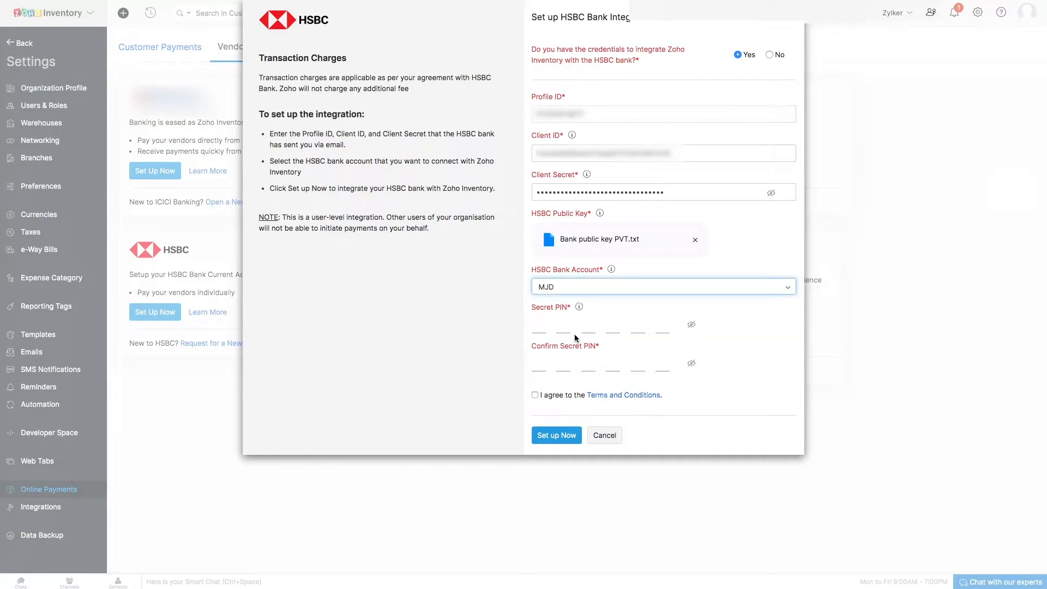
Enter and confirm the secret PIN, agree to the terms and conditions, and set up the HSBC integration.
click(539, 326)
text(123456)
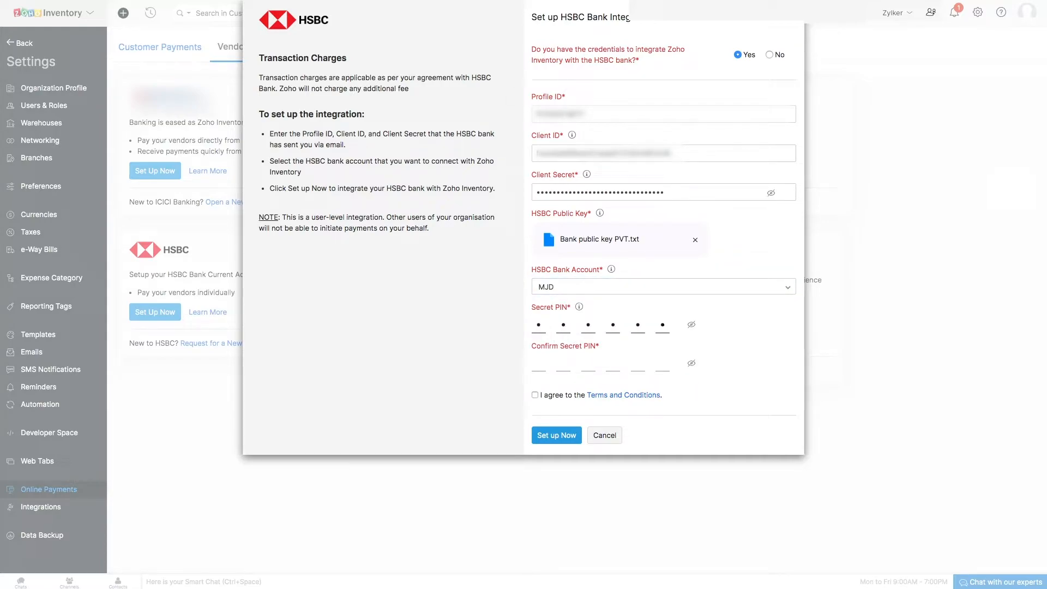
click(539, 370)
text(123456)
click(535, 396)
click(550, 440)
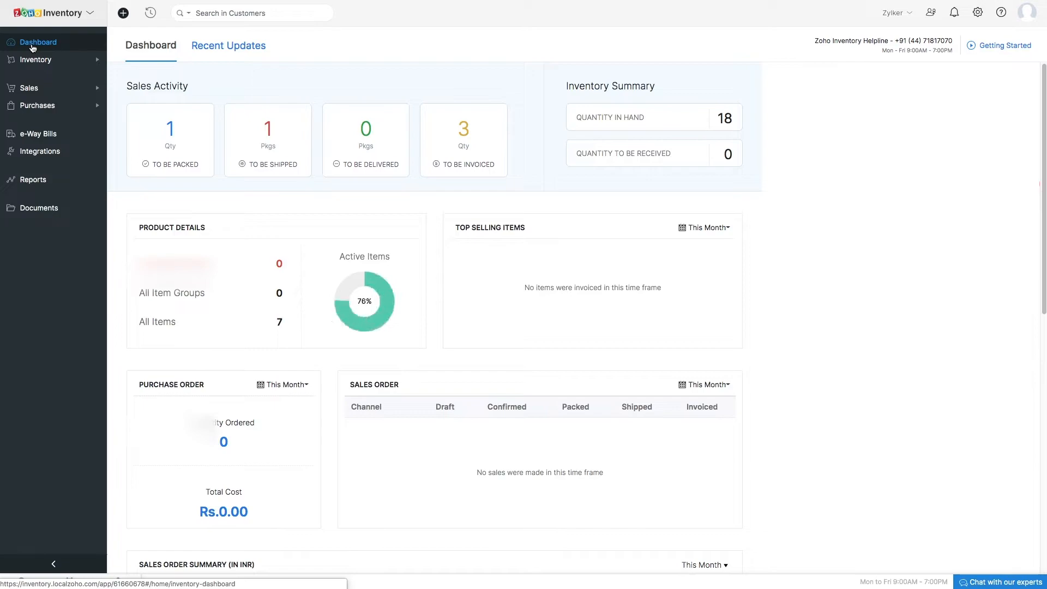
Open the vendor's record from the Purchases vendors list.
click(37, 106)
click(40, 124)
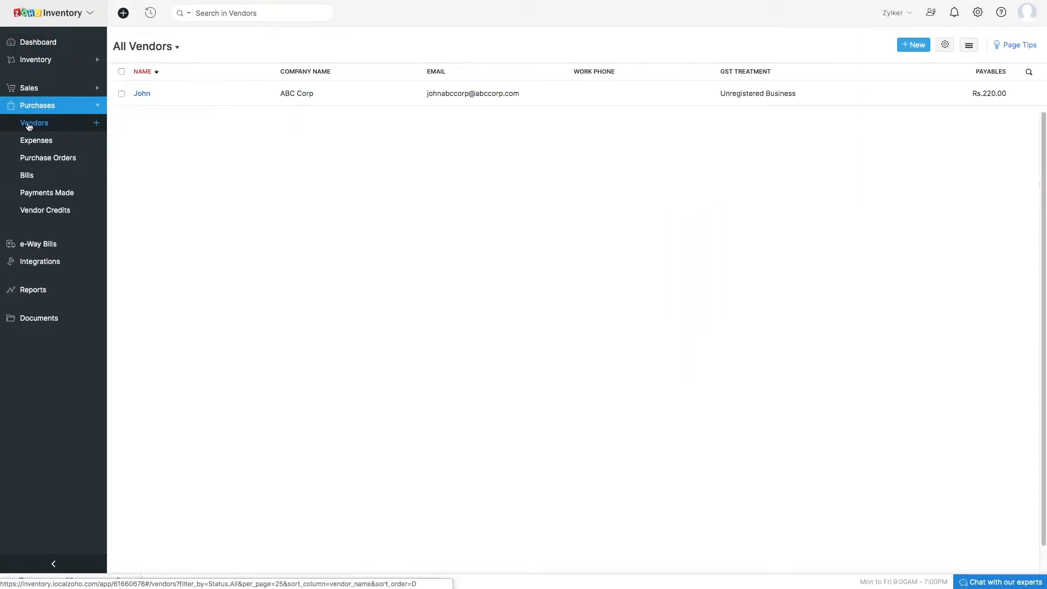
click(211, 102)
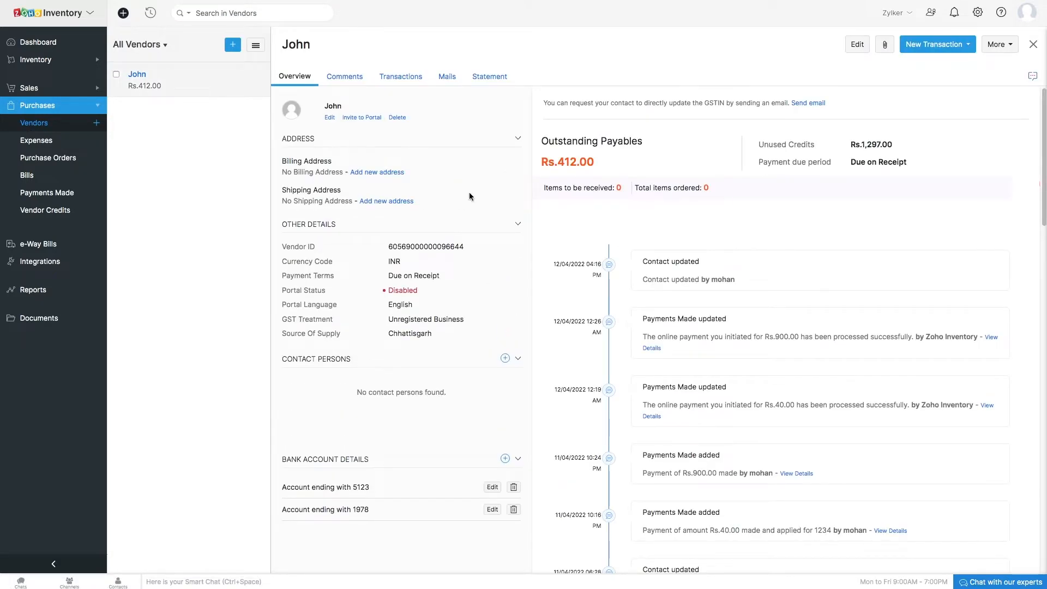
Add a new bank account to the vendor and save it.
click(999, 44)
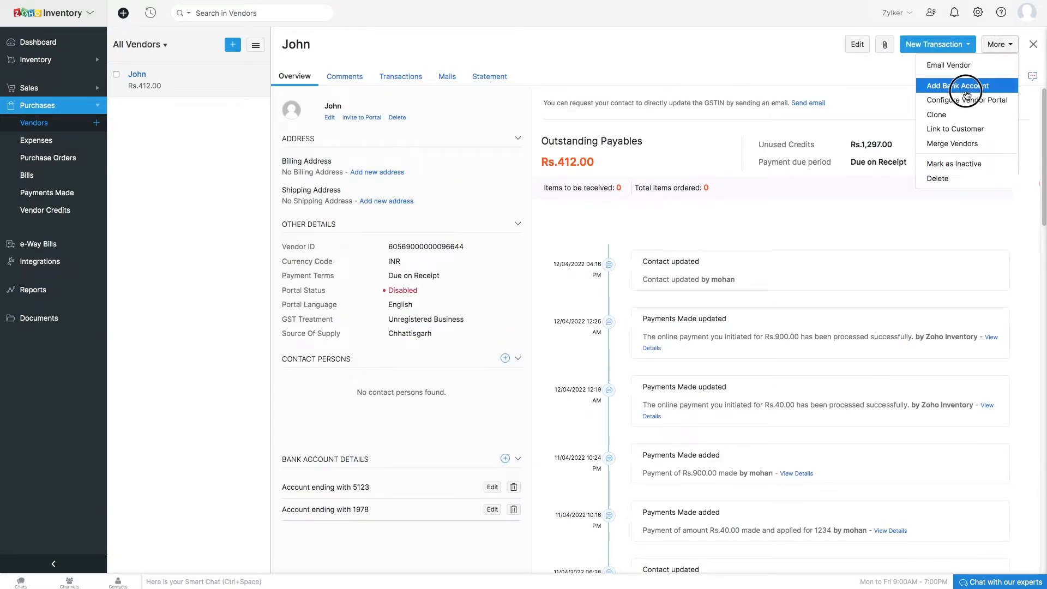
click(968, 88)
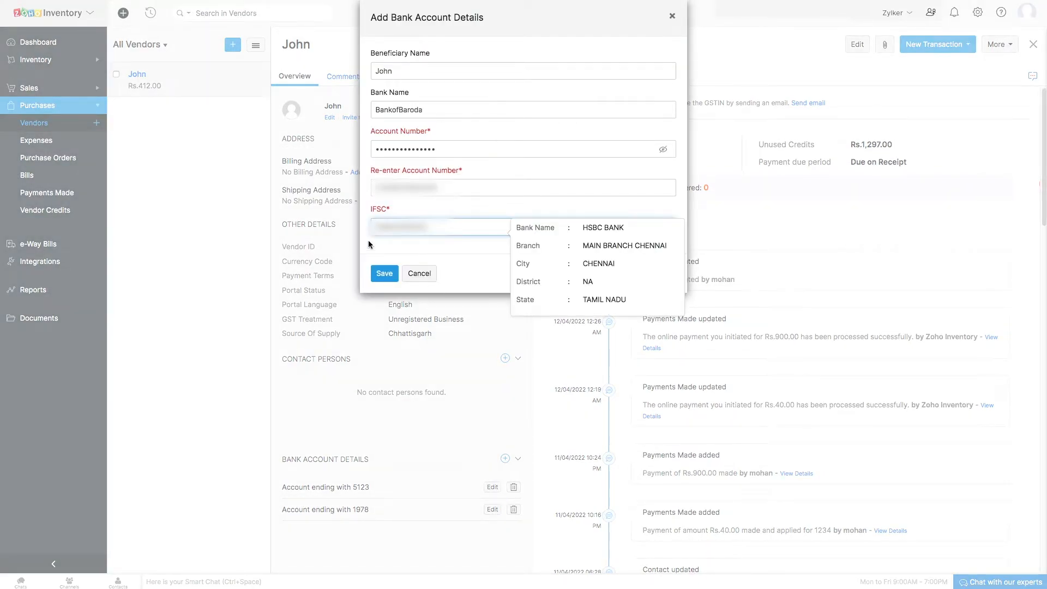
click(383, 276)
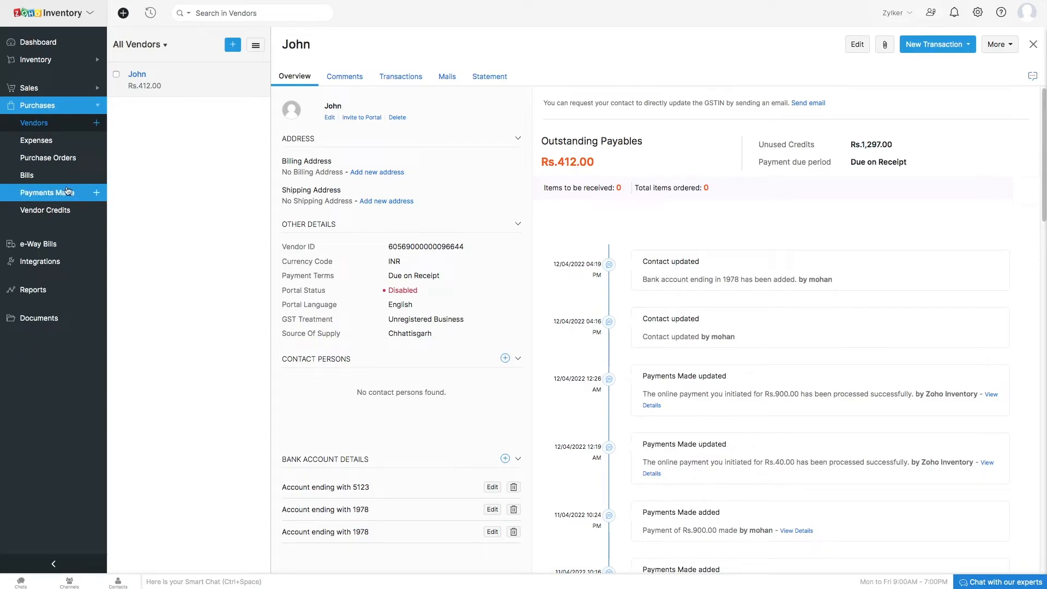
Pay the overdue bill 12345533 via HSBC, entering the secret PIN to initiate the payment.
click(50, 181)
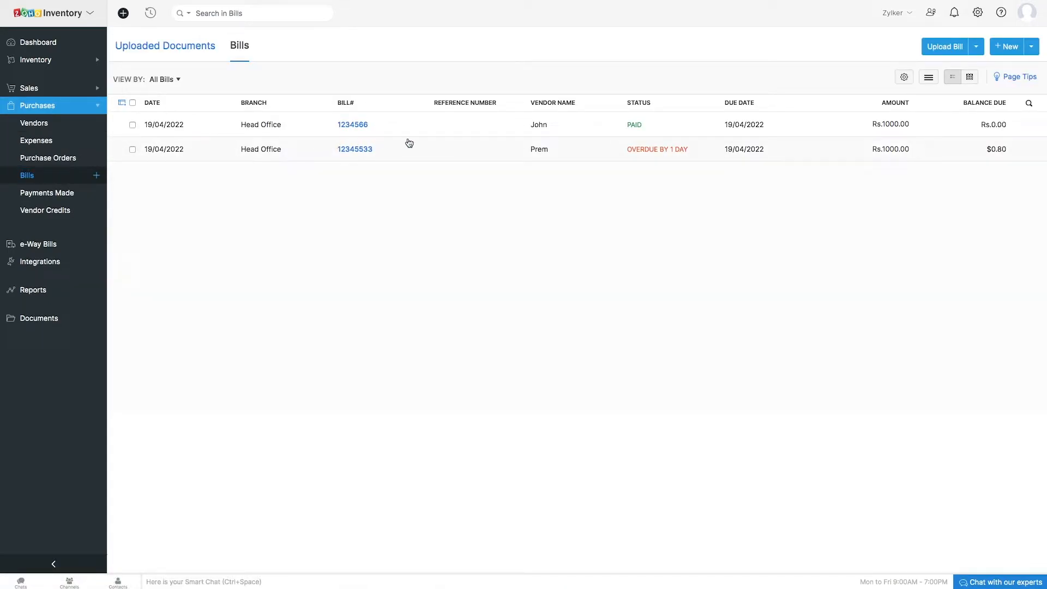
click(547, 149)
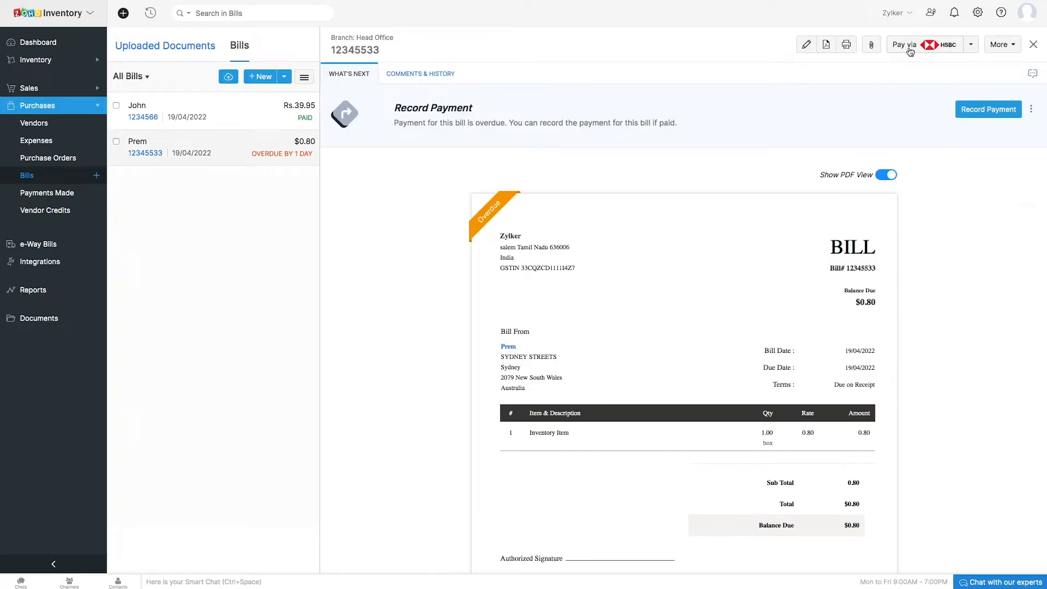
click(909, 48)
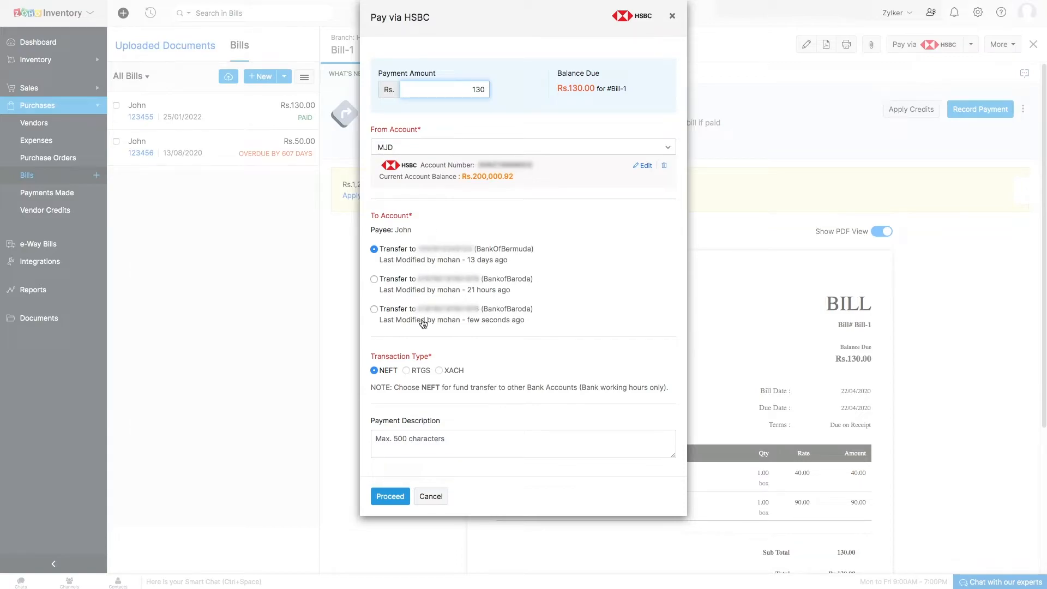
click(395, 498)
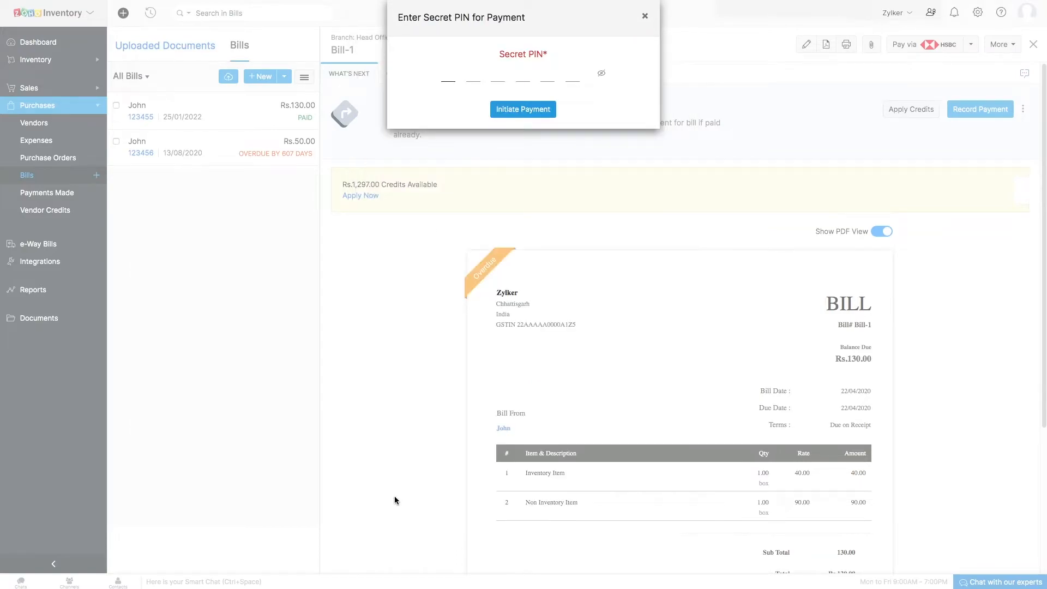
text(123456)
click(512, 111)
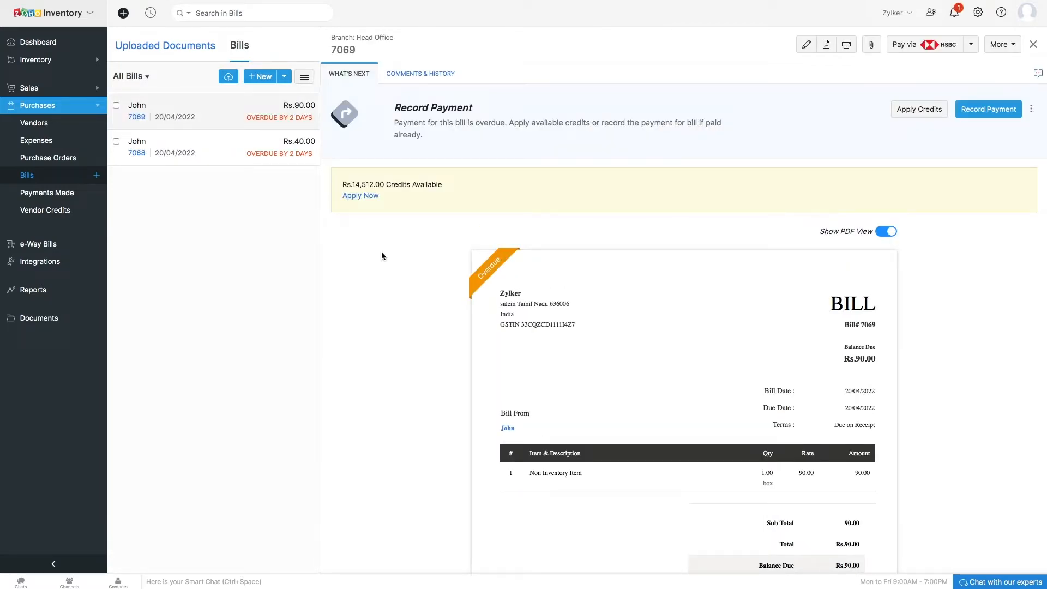
Select the overdue bills 7069 and 7068 in the bills list.
click(116, 106)
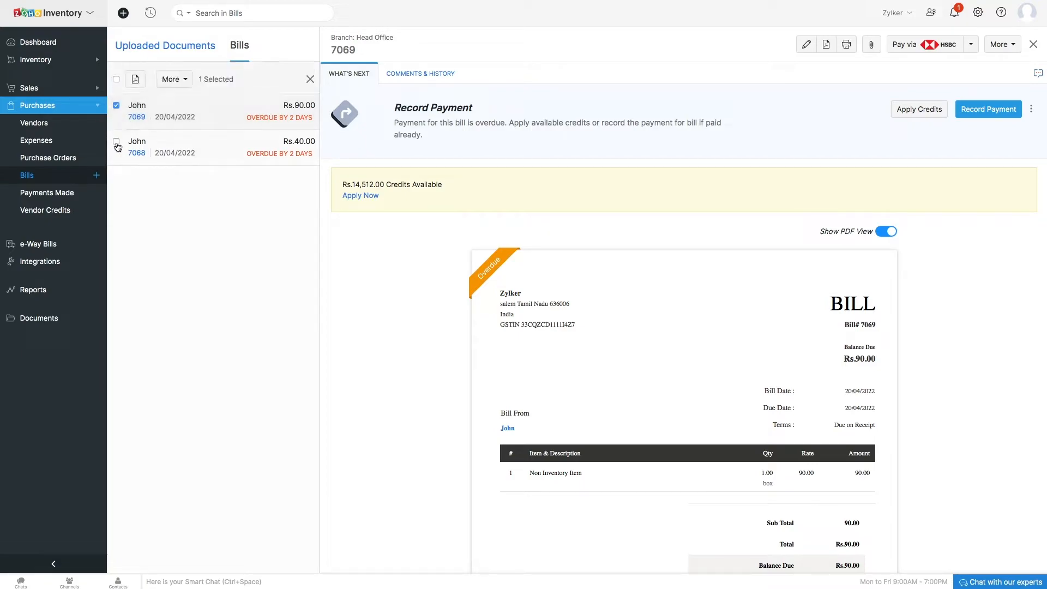
click(117, 142)
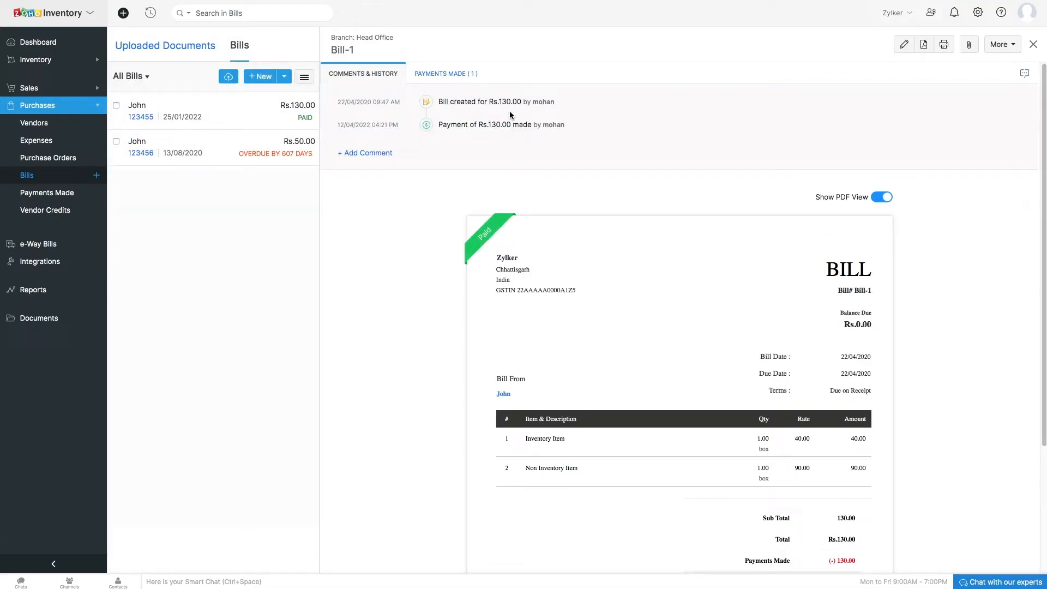
Start a new vendor advance payment for the vendor, set to initiate payment via HSBC.
click(59, 202)
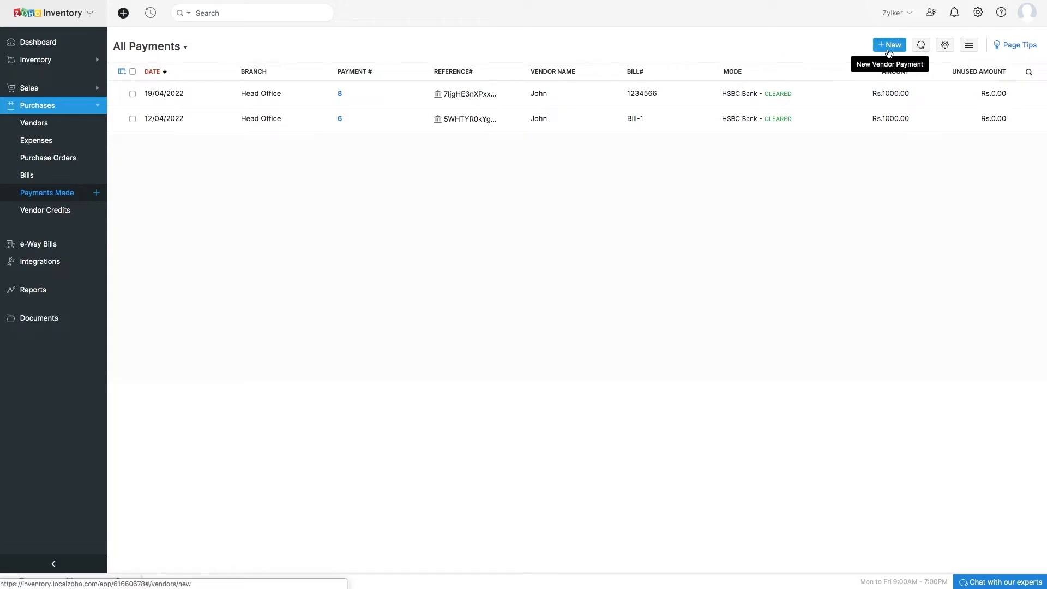
click(887, 49)
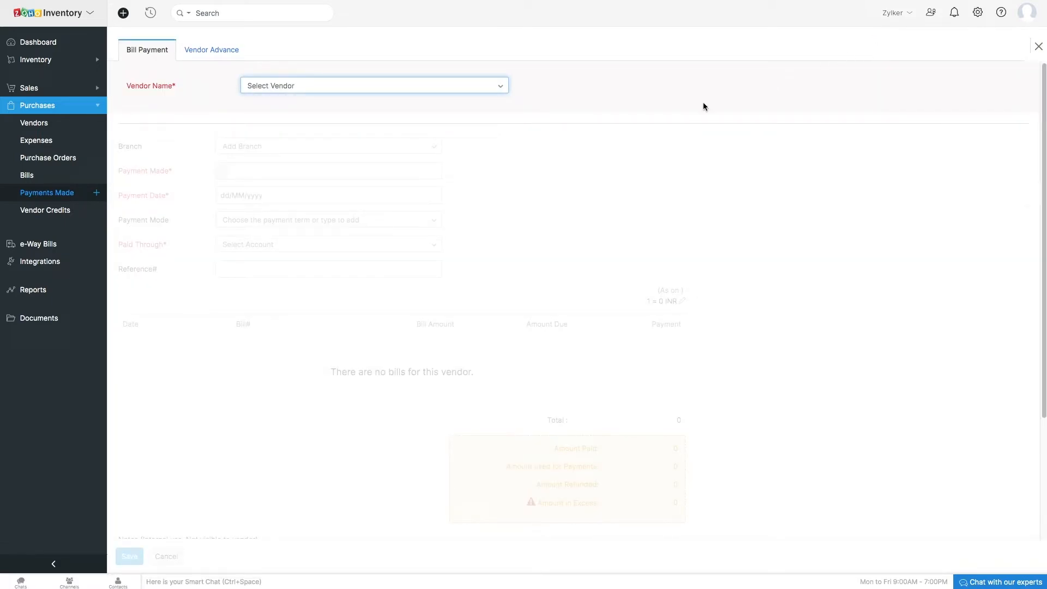
click(206, 58)
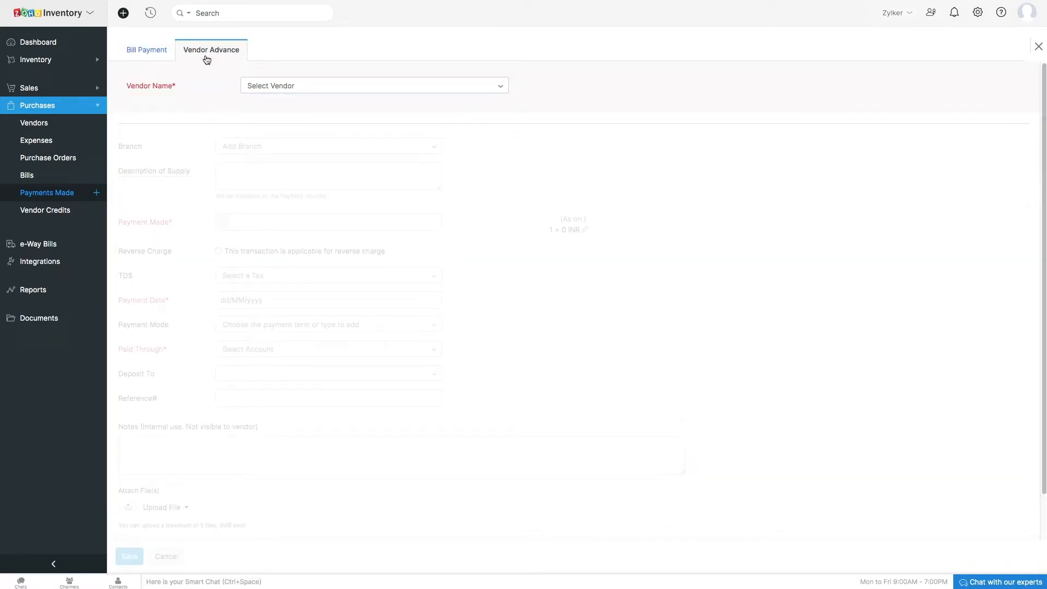
click(286, 85)
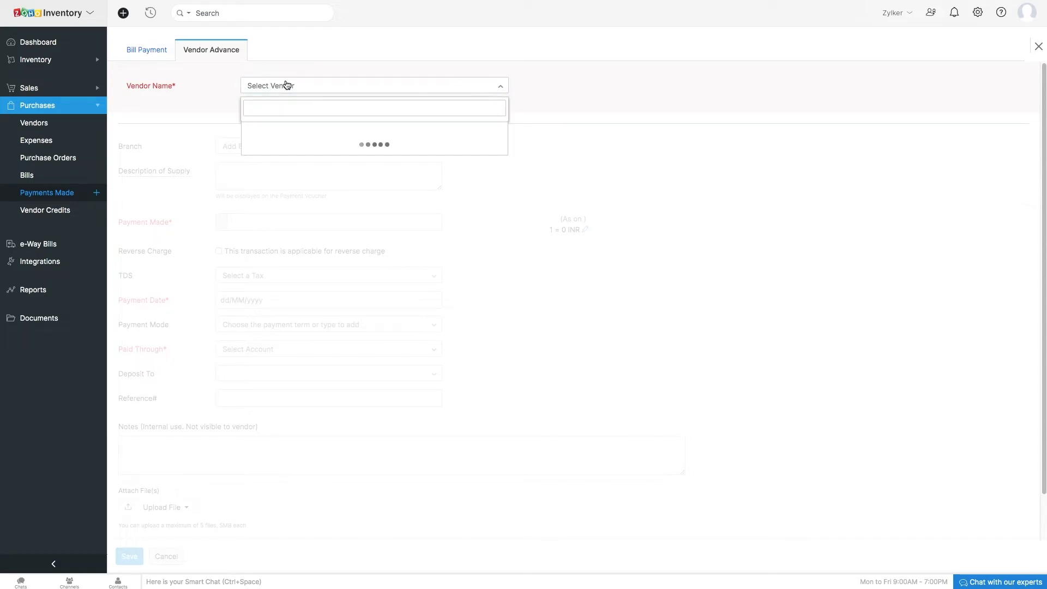
click(272, 129)
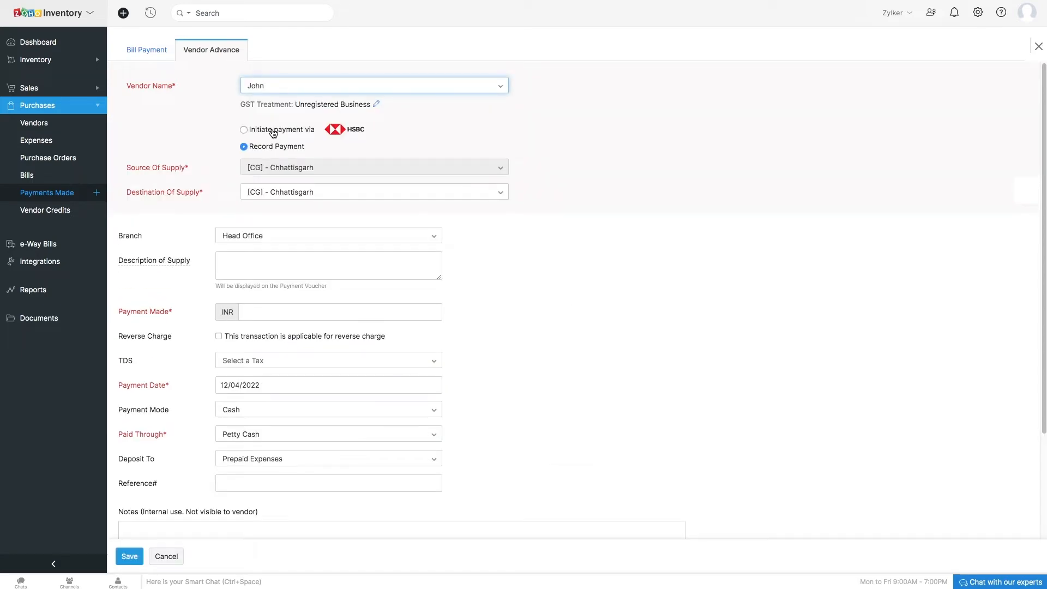
click(244, 131)
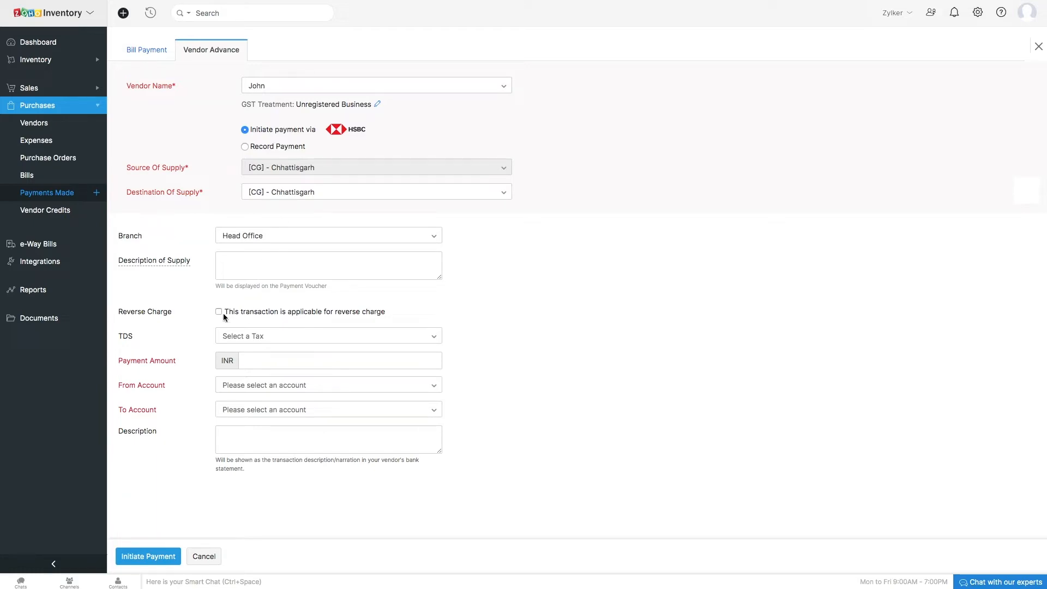
Set the TDS to Dividend - [10 %] and the payment amount to 1000 INR.
click(252, 338)
click(253, 392)
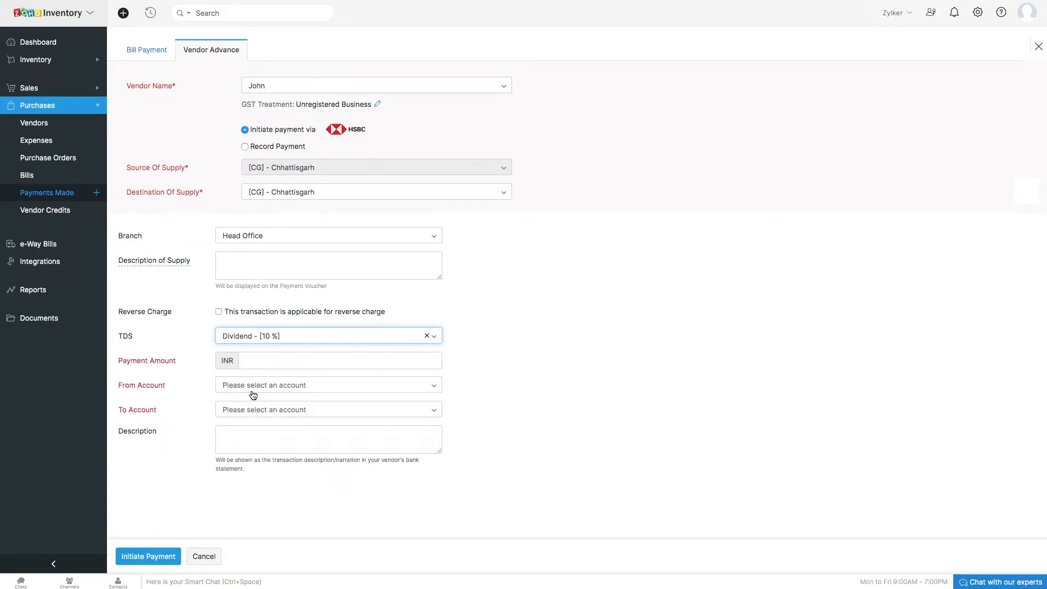
click(244, 361)
text(1000)
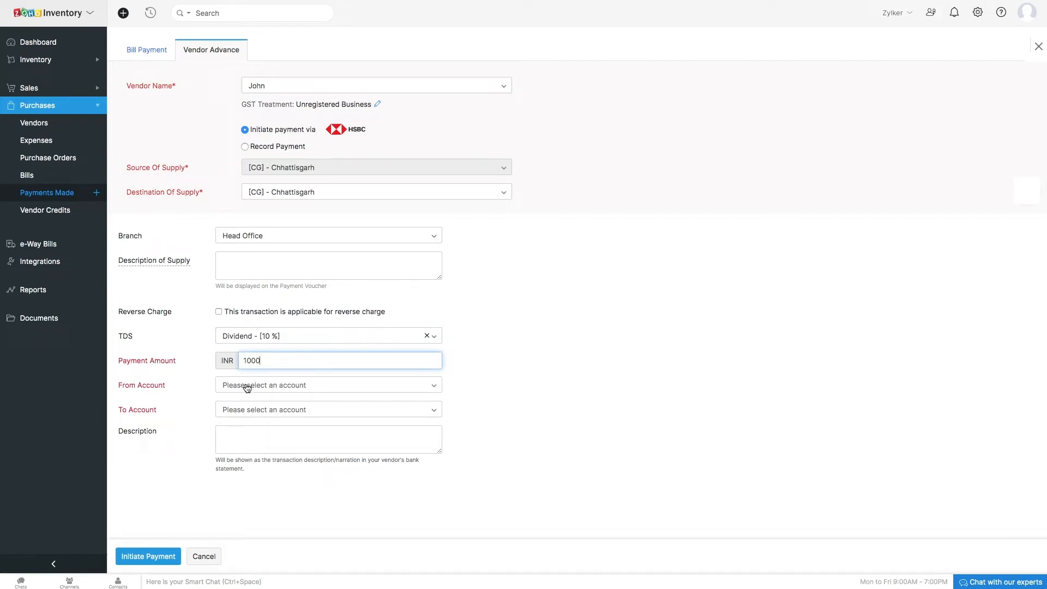
Choose MJD as the from account and BankofBaroda as the vendor's to account.
click(251, 387)
click(248, 439)
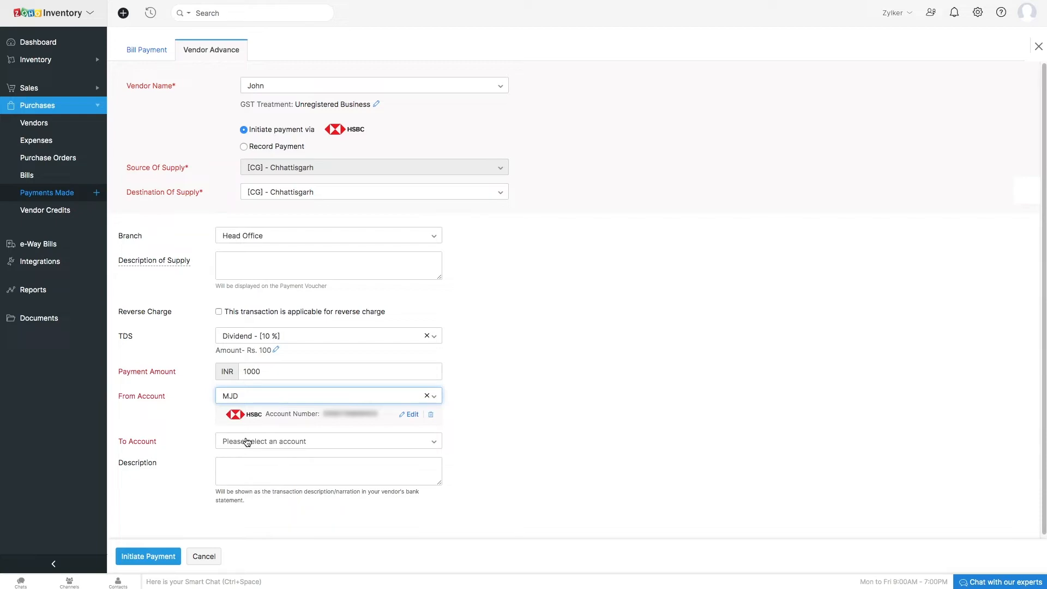
click(251, 453)
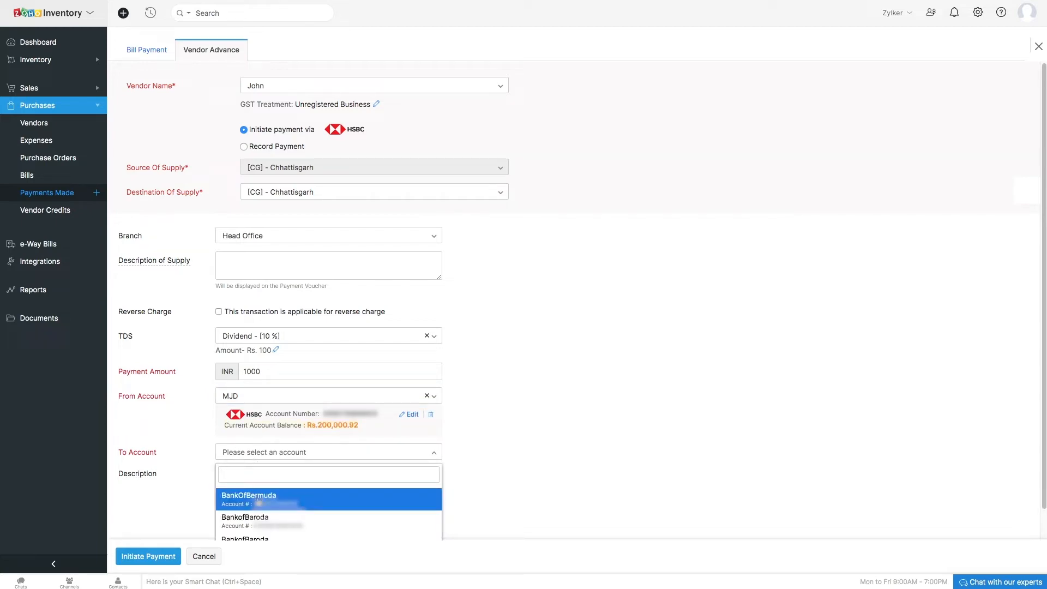
click(256, 520)
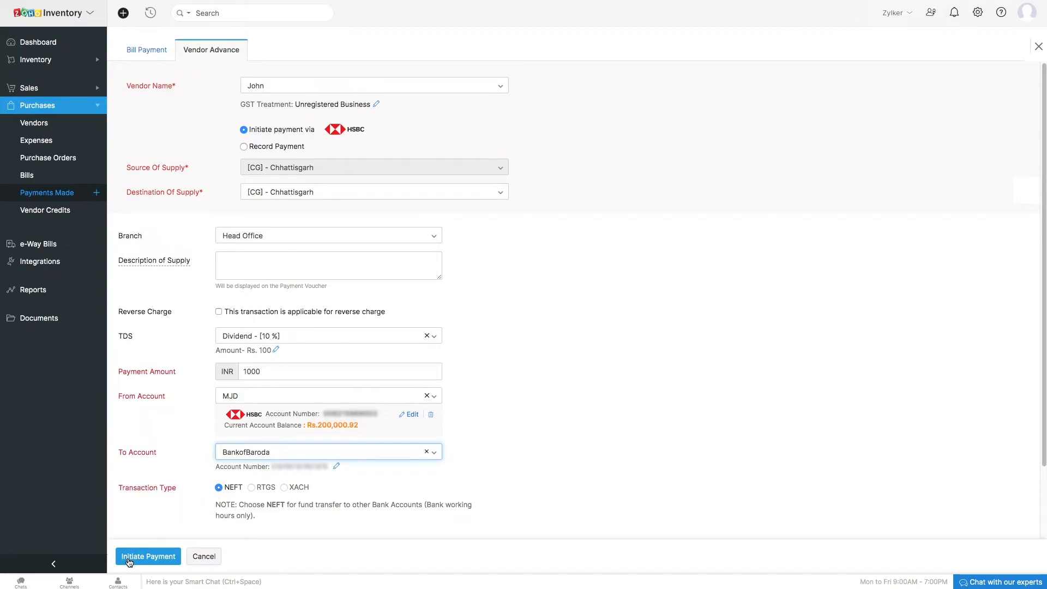
Initiate the vendor advance payment, entering the secret PIN to confirm it.
click(127, 557)
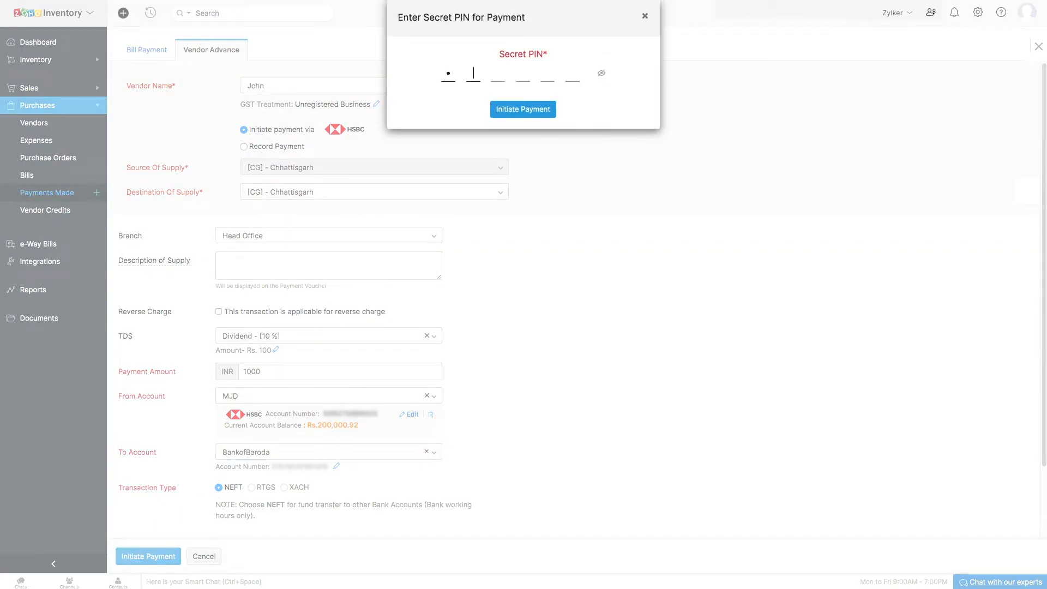
text(••••••)
click(516, 113)
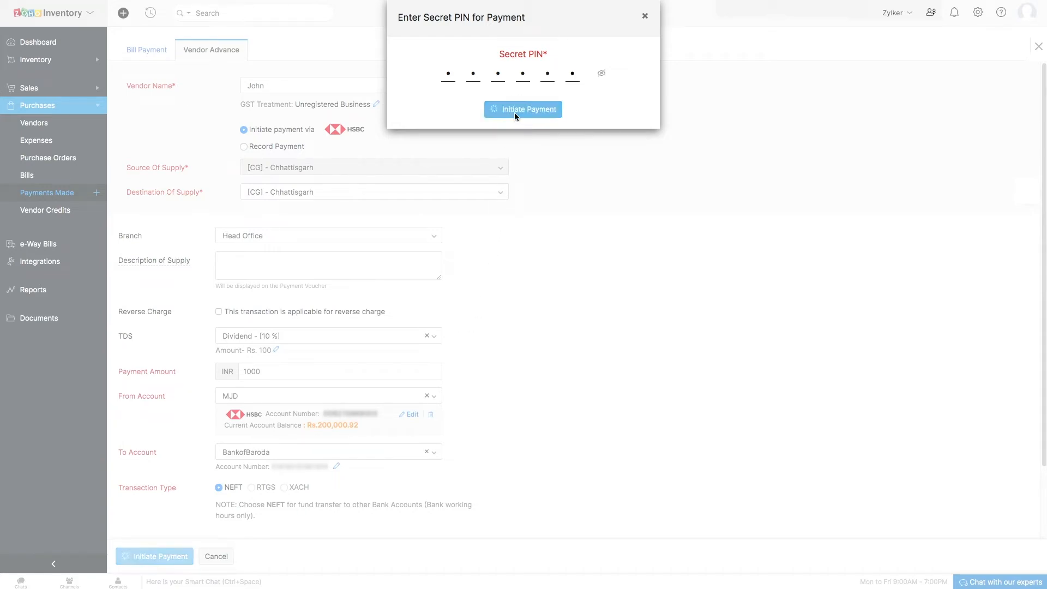